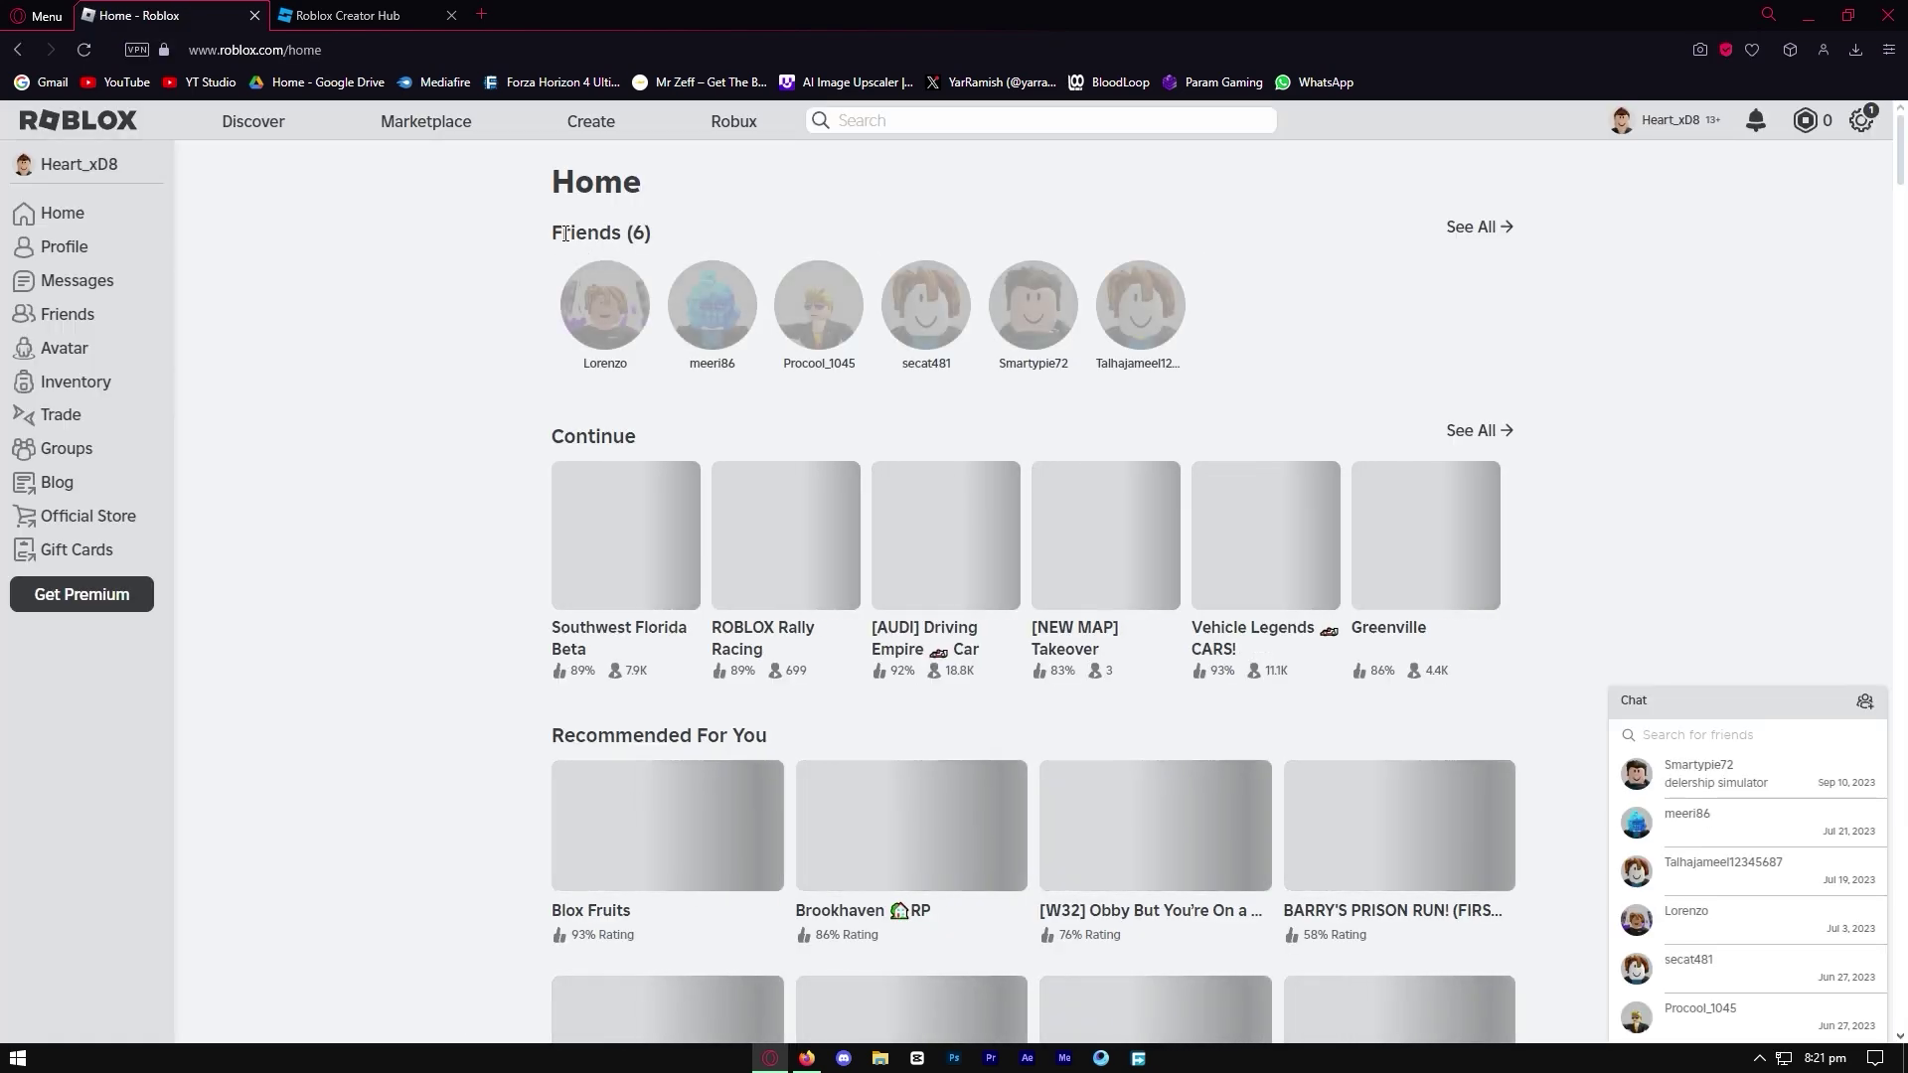
# Step: Go to the Create tab of the Roblox website to reach Creator Hub
pyautogui.click(572, 125)
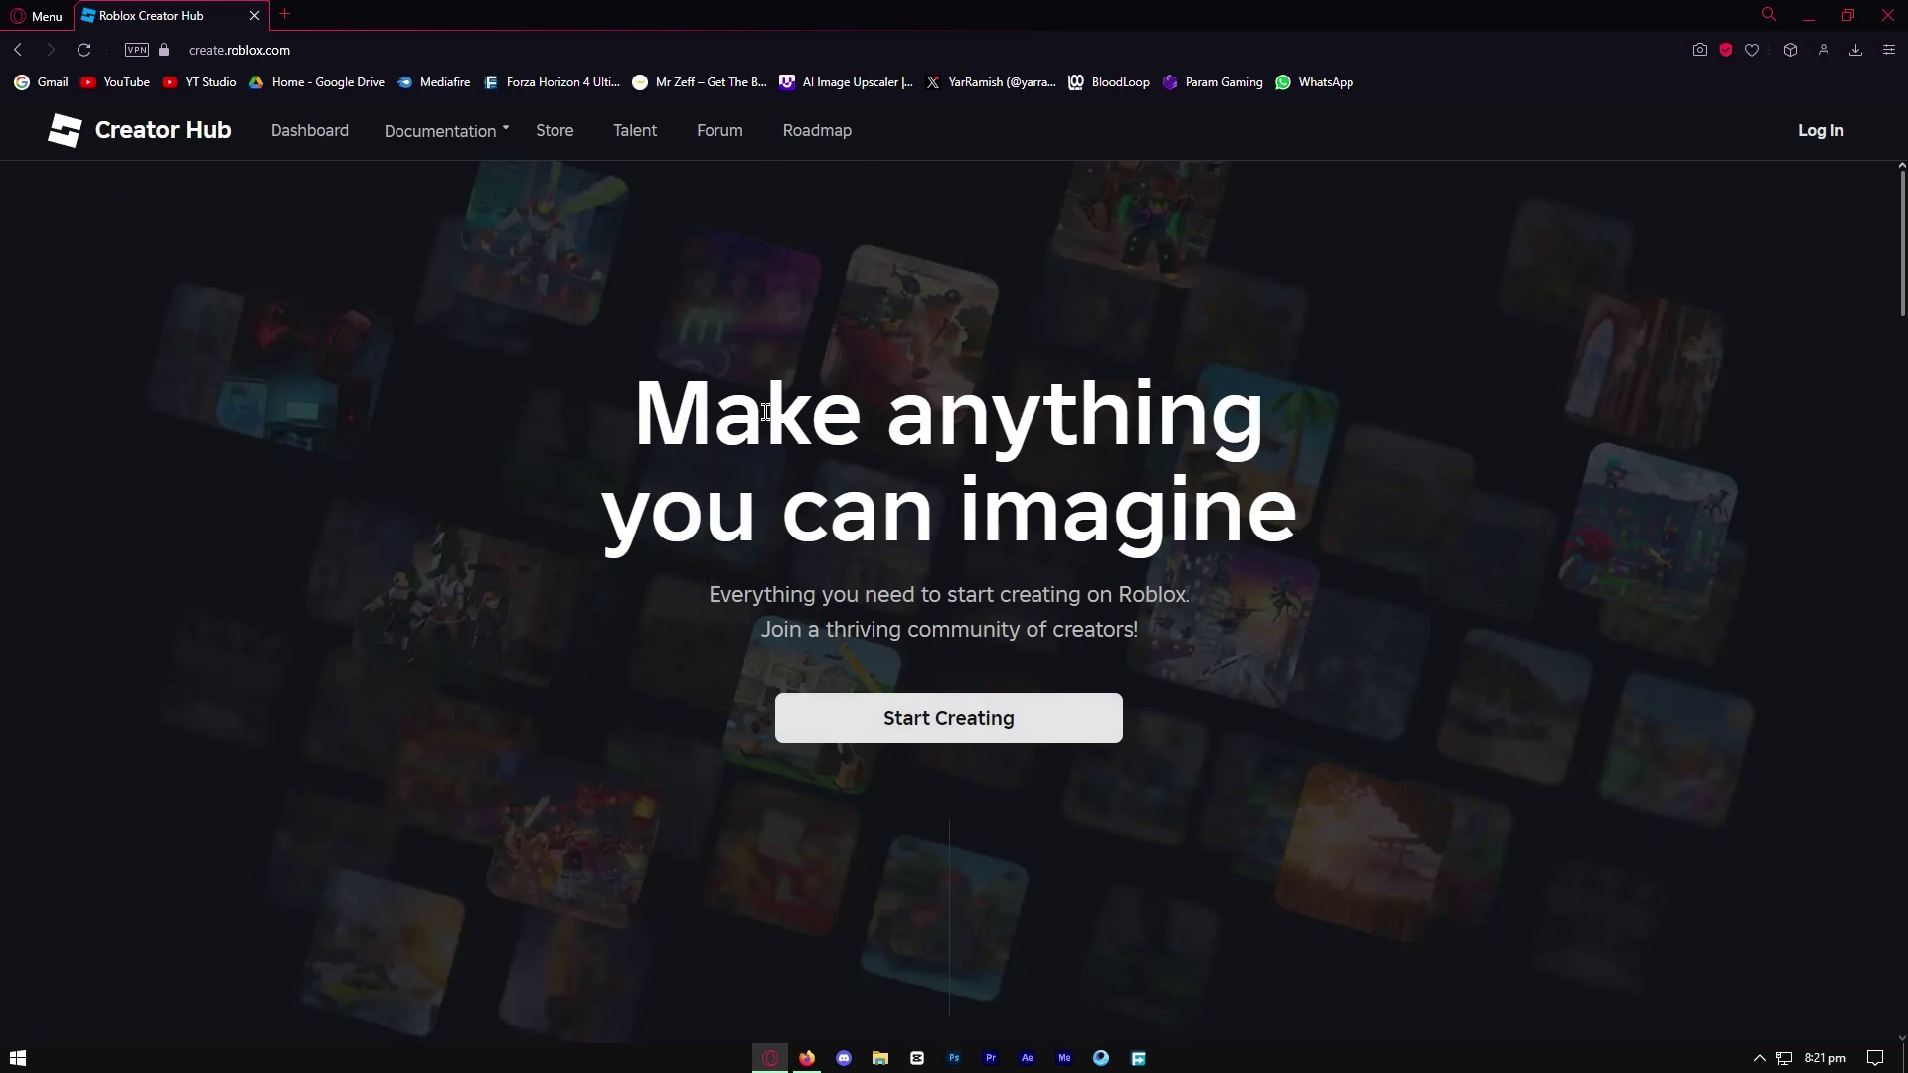
# Step: Start creating, then download RobloxStudioInstaller.exe once the Studio check completes
pyautogui.click(948, 716)
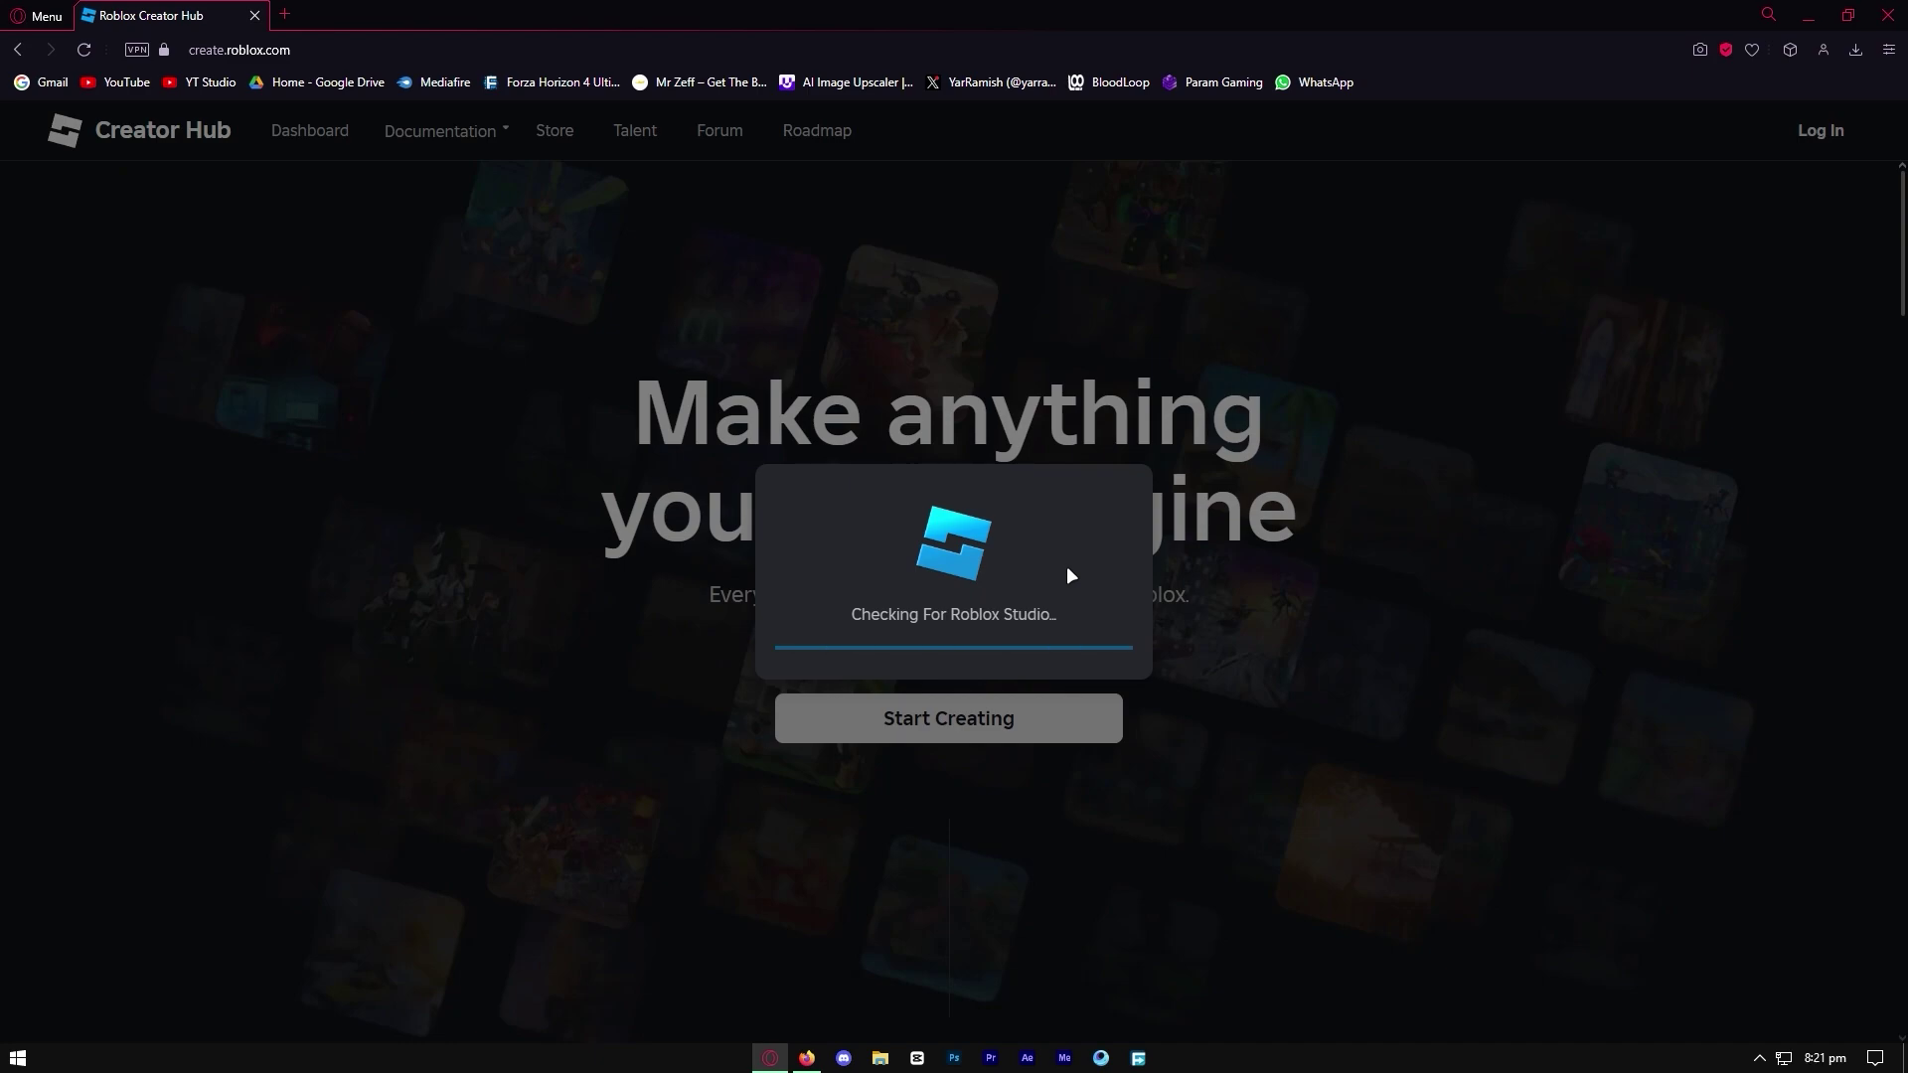
pyautogui.click(906, 652)
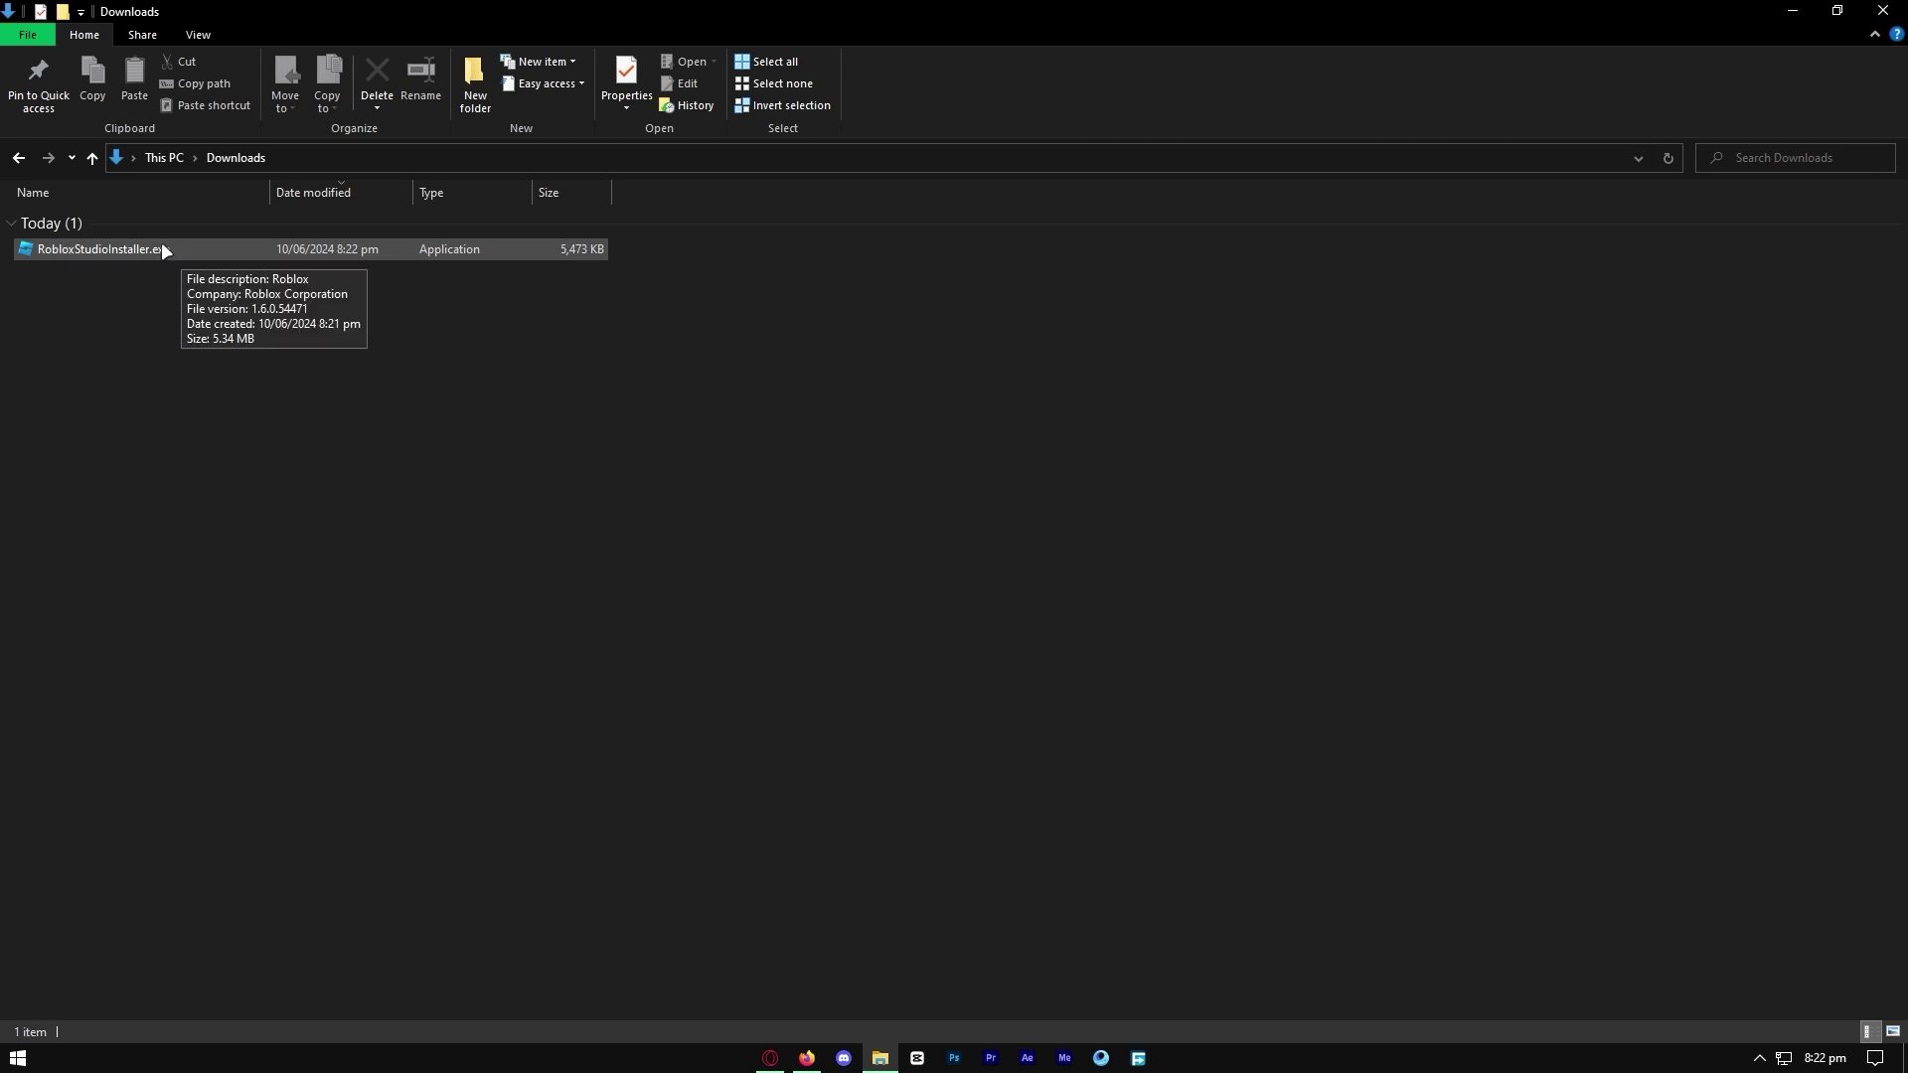
# Step: Launch RobloxStudioInstaller.exe from the Downloads folder to install Roblox Studio
pyautogui.doubleClick(124, 249)
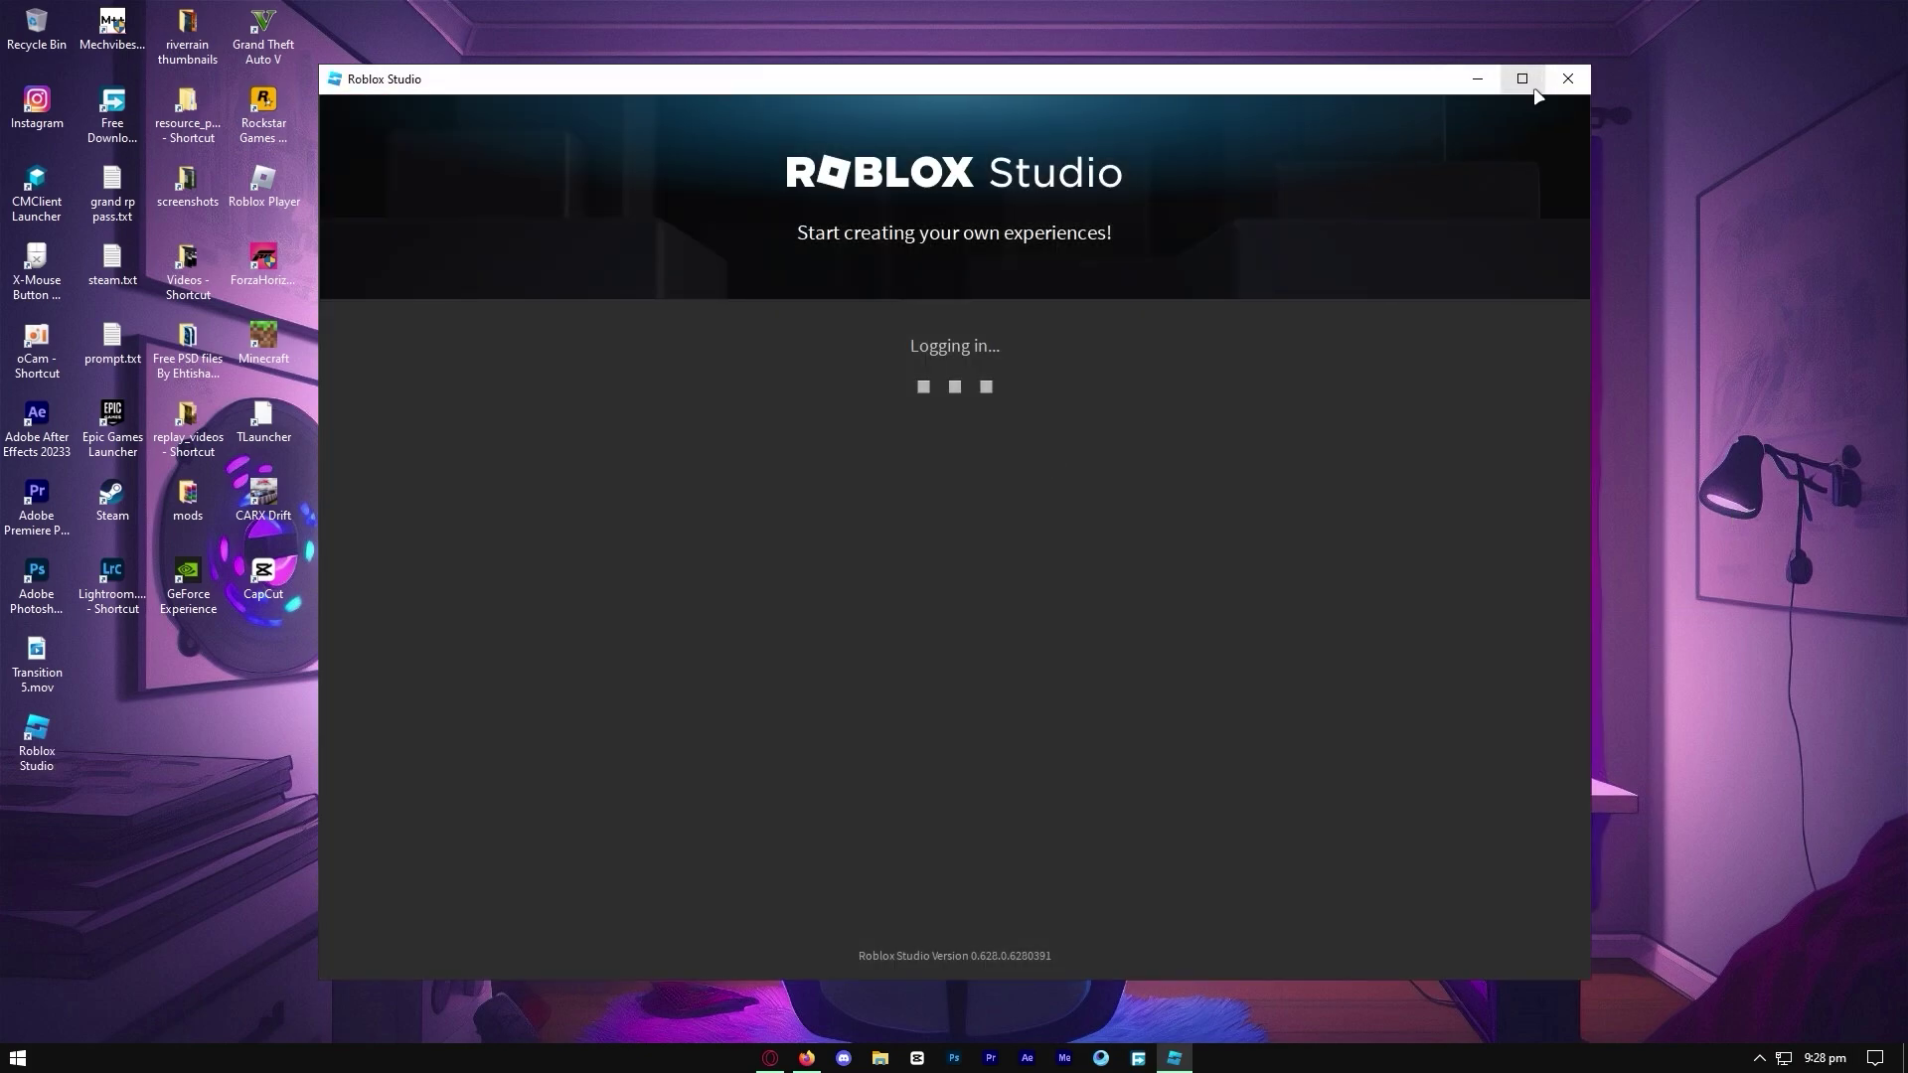
# Step: Log in to Roblox Studio and wait for the start page with the Tour section
pyautogui.click(1521, 77)
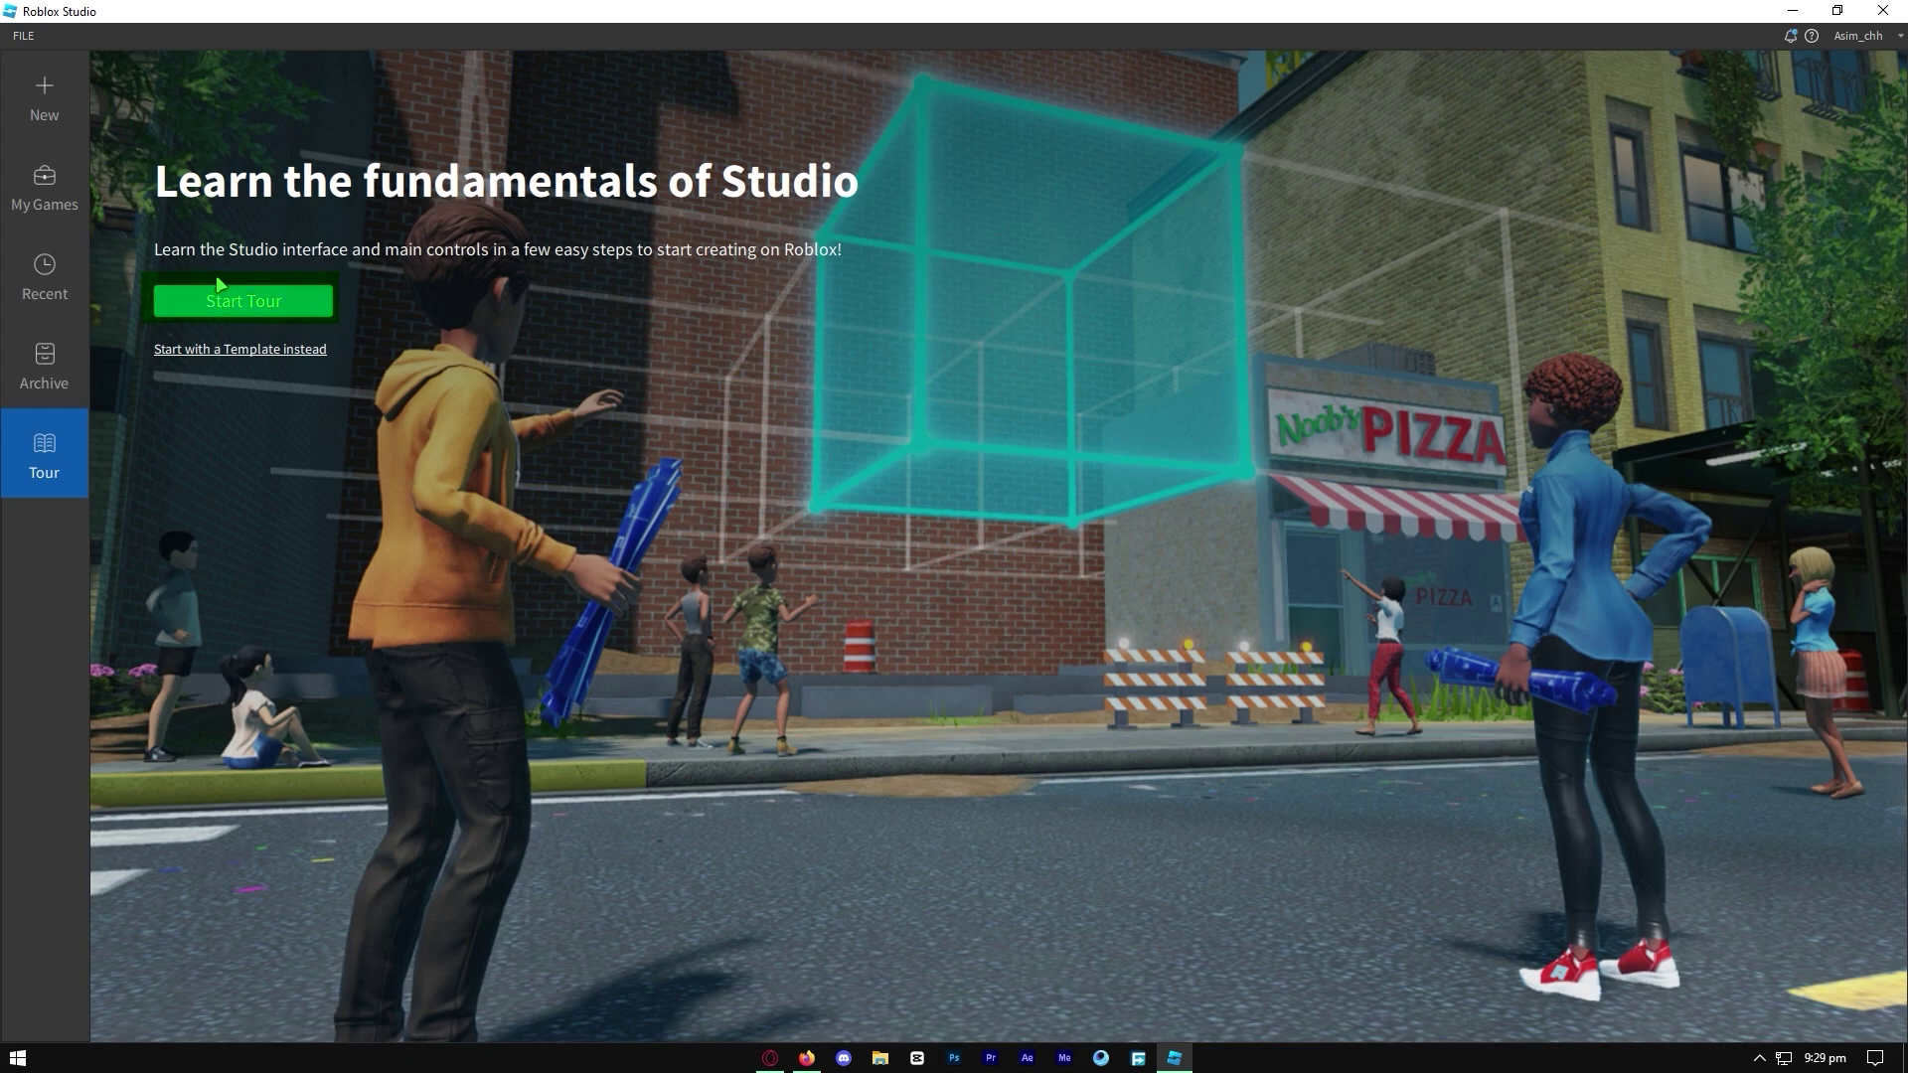
# Step: Start the Studio tour, opening Place1 at the first Navigation topic
pyautogui.click(327, 306)
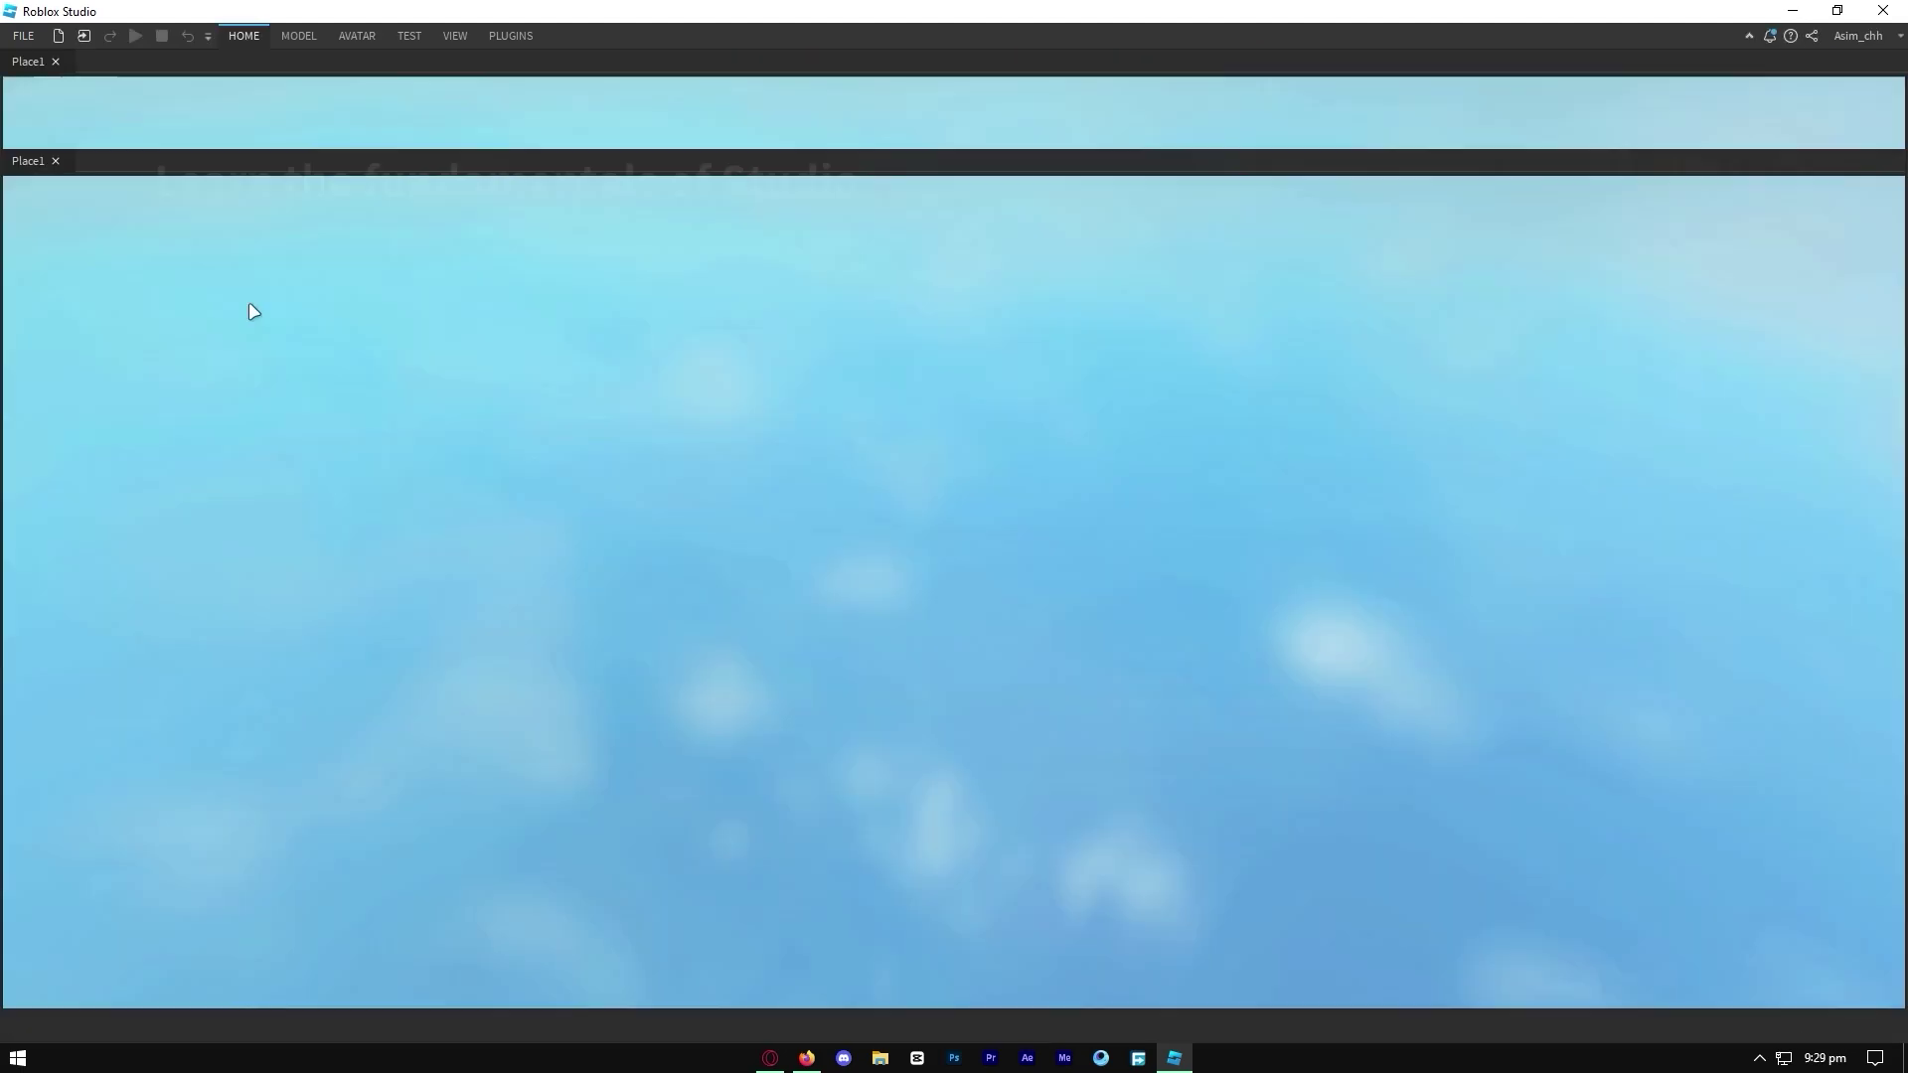